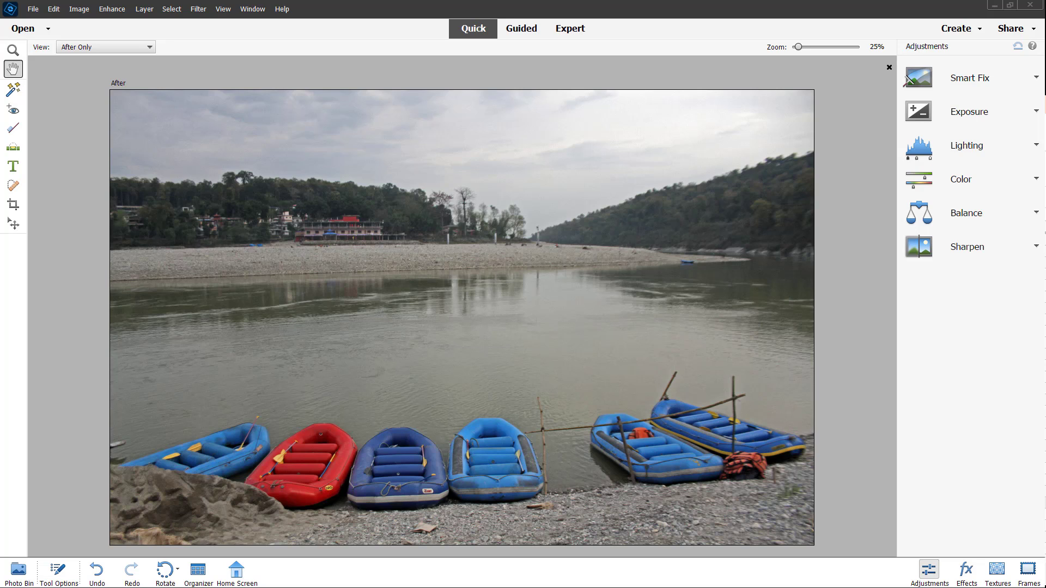
Open the Move & Scale Object guided edit from the Basics category for the raft photo.
left_click(516, 34)
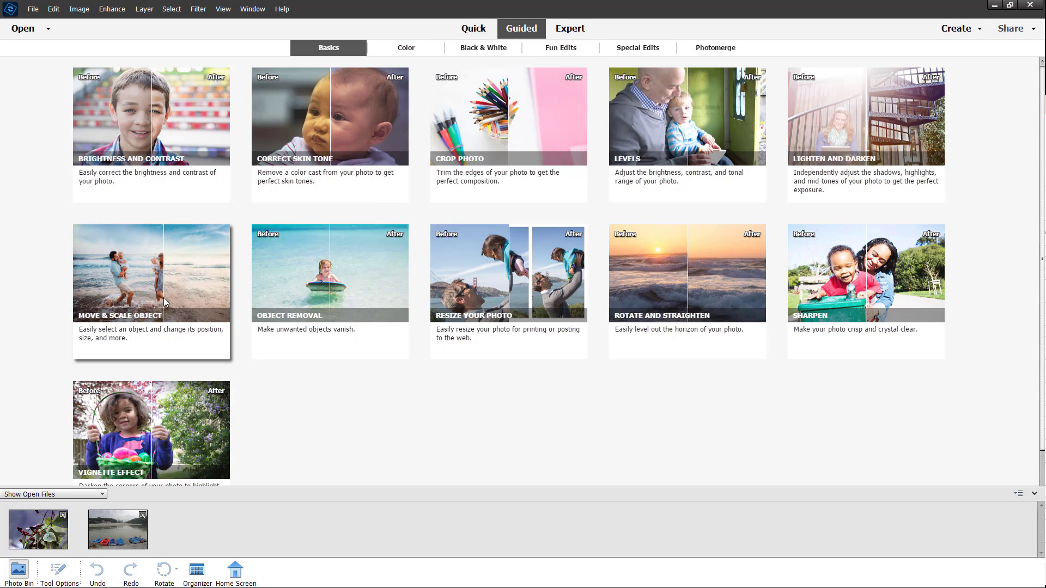
left_click(163, 298)
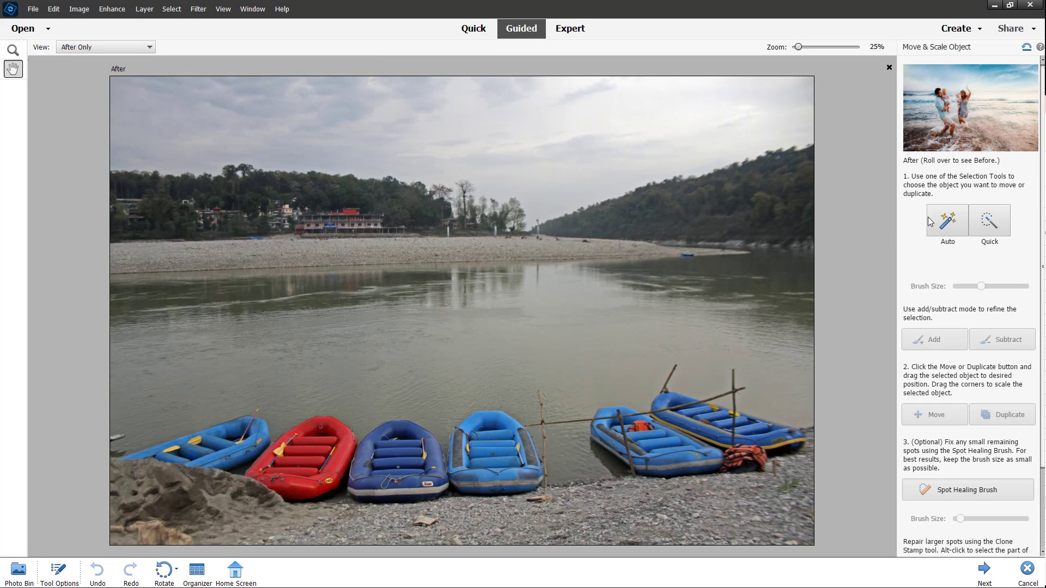
scroll(959, 378, "down", 3)
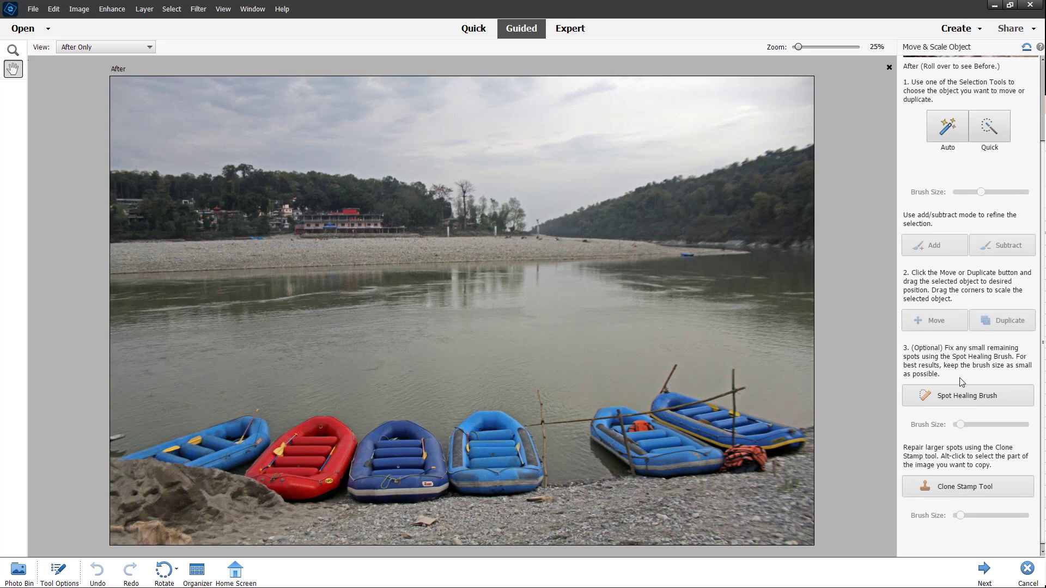
scroll(958, 378, "up", 3)
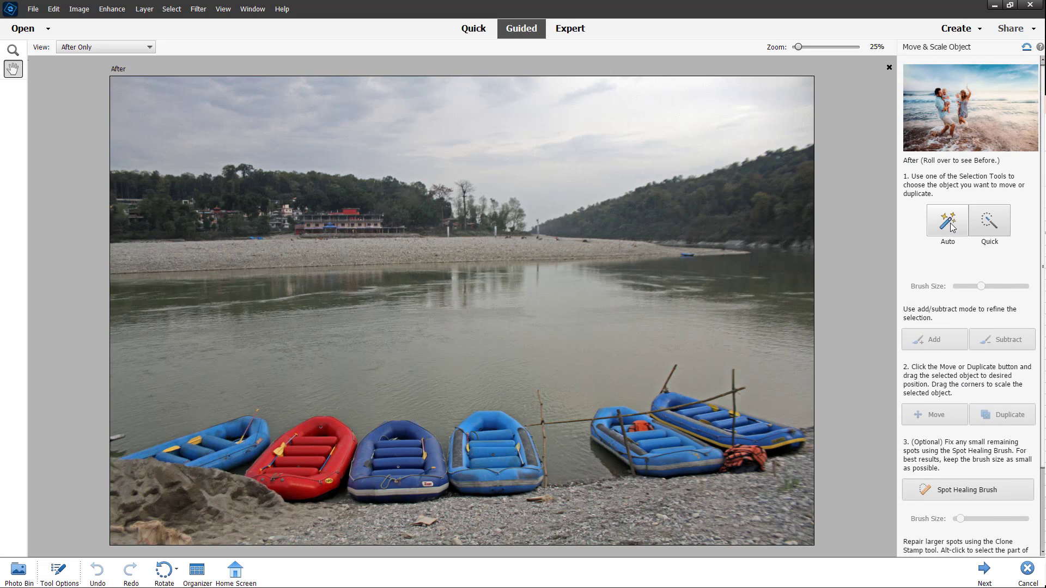
Select the light blue raft beside the wooden pole with the Quick selection tool and refine the selection using Subtract and Add modes.
left_click(989, 222)
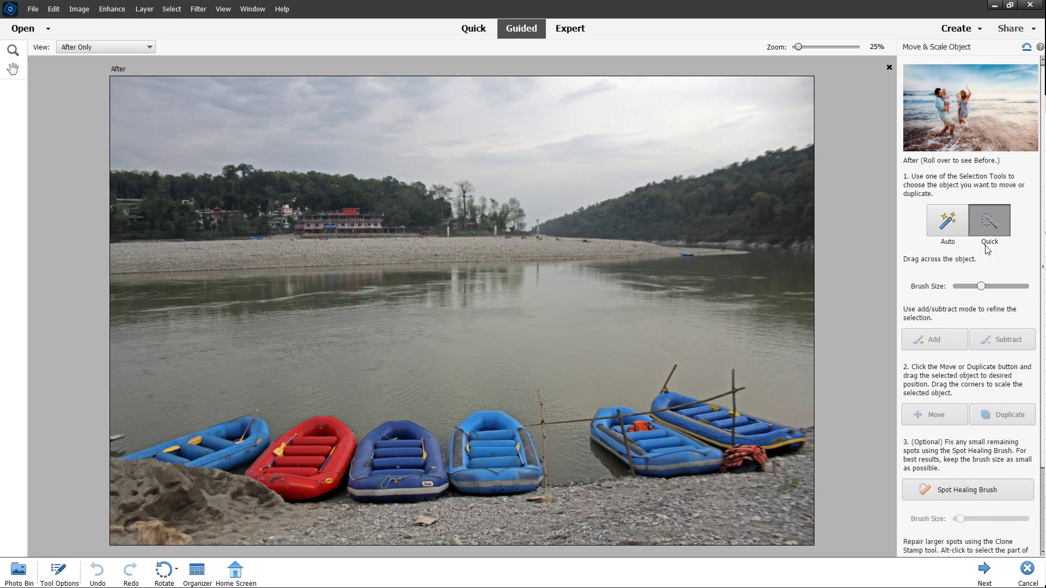
mouse_move(483, 426)
left_mouse_down()
mouse_move(481, 451)
mouse_move(505, 454)
mouse_move(500, 442)
mouse_move(476, 441)
mouse_move(462, 448)
mouse_move(462, 471)
mouse_move(523, 473)
mouse_move(524, 438)
mouse_move(523, 450)
mouse_move(473, 453)
left_mouse_up()
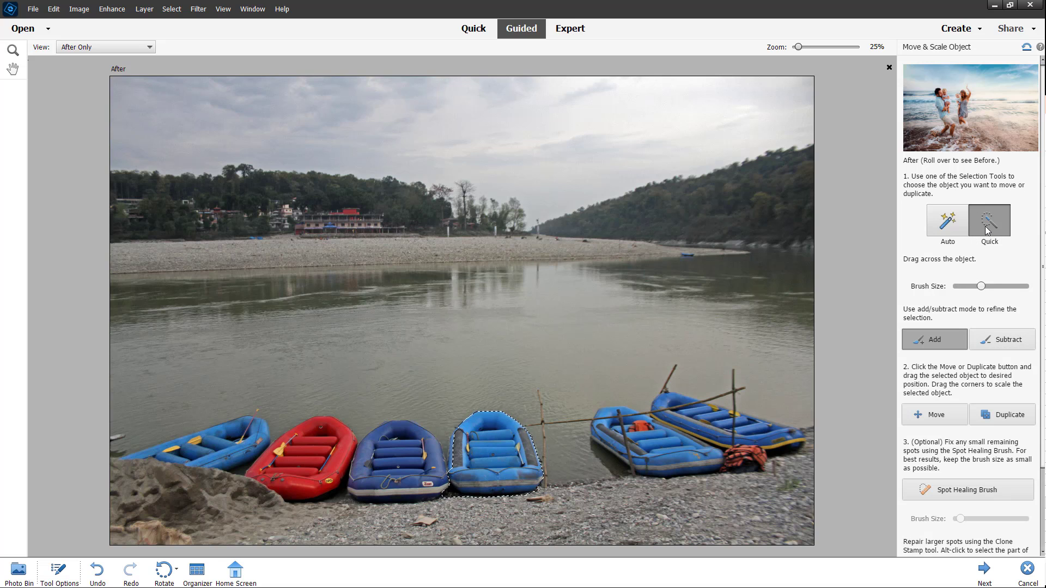
left_click(948, 221)
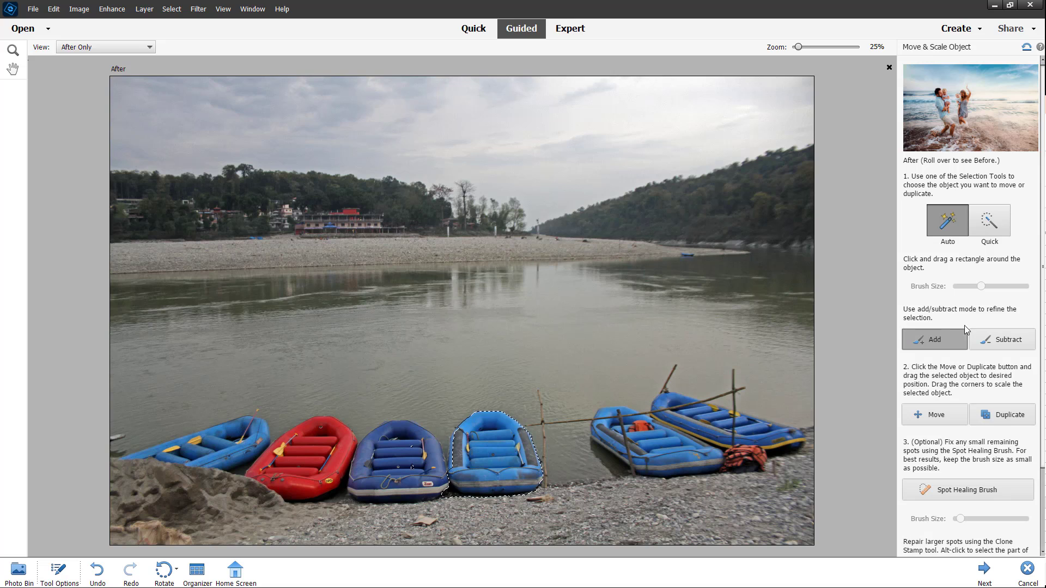
left_click(983, 342)
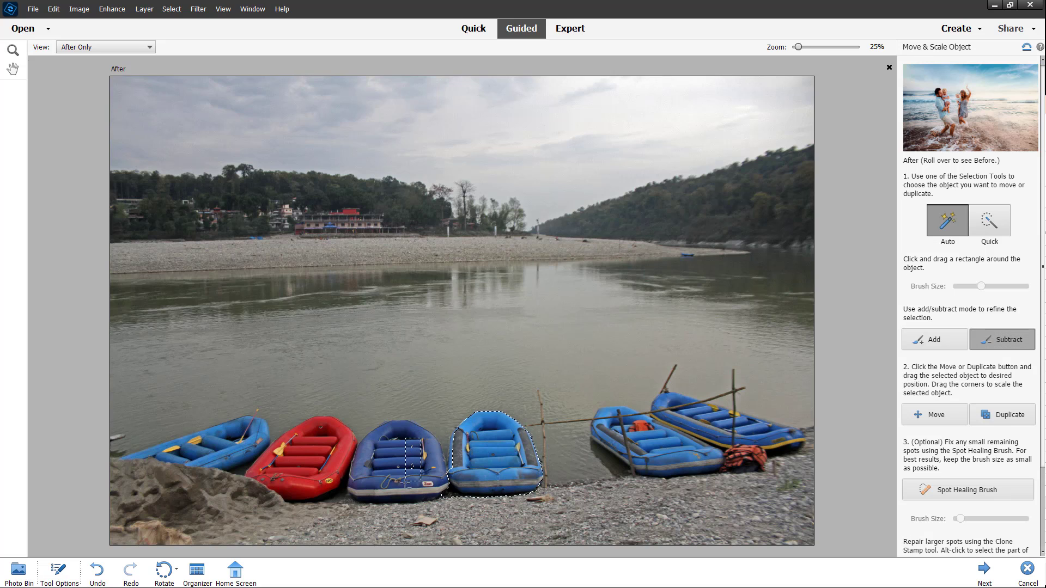
left_click_drag(405, 482, 402, 493)
left_click(985, 225)
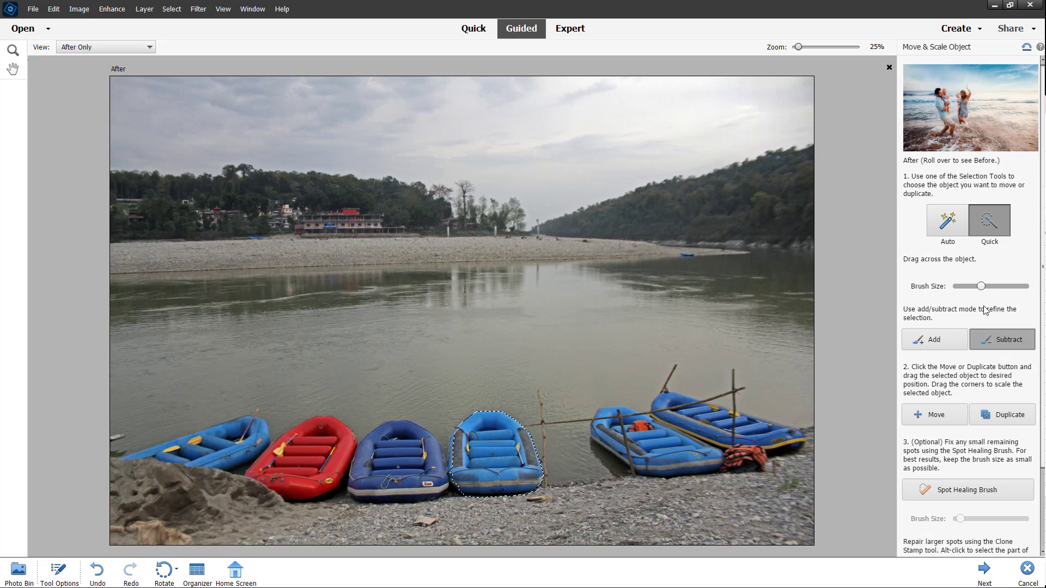
left_click(930, 339)
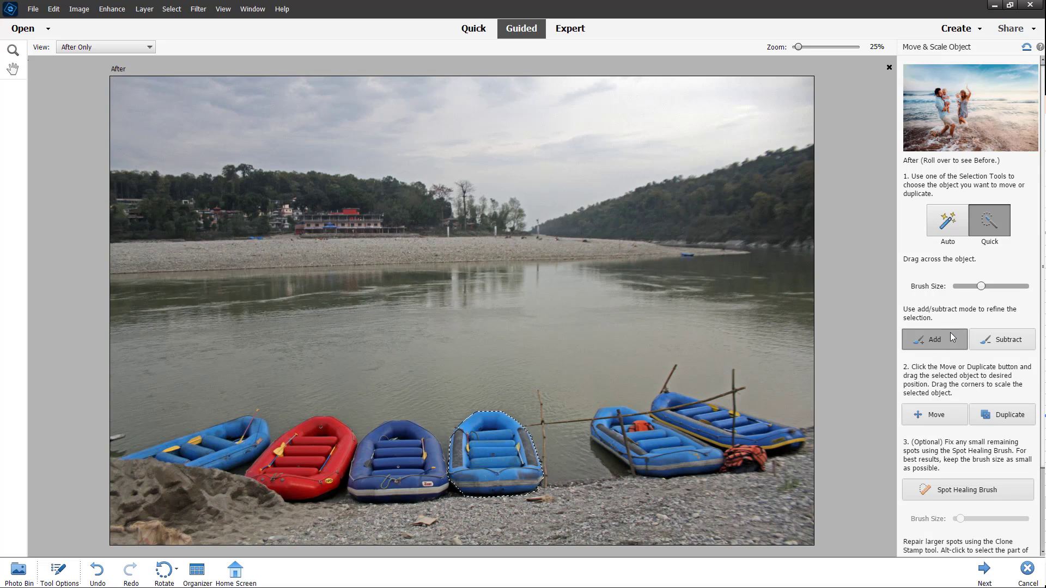
Duplicate the selected raft, enlarge the copy and place it on the water right of the photo's centre.
scroll(951, 336, "down", 3)
scroll(952, 336, "down", 1)
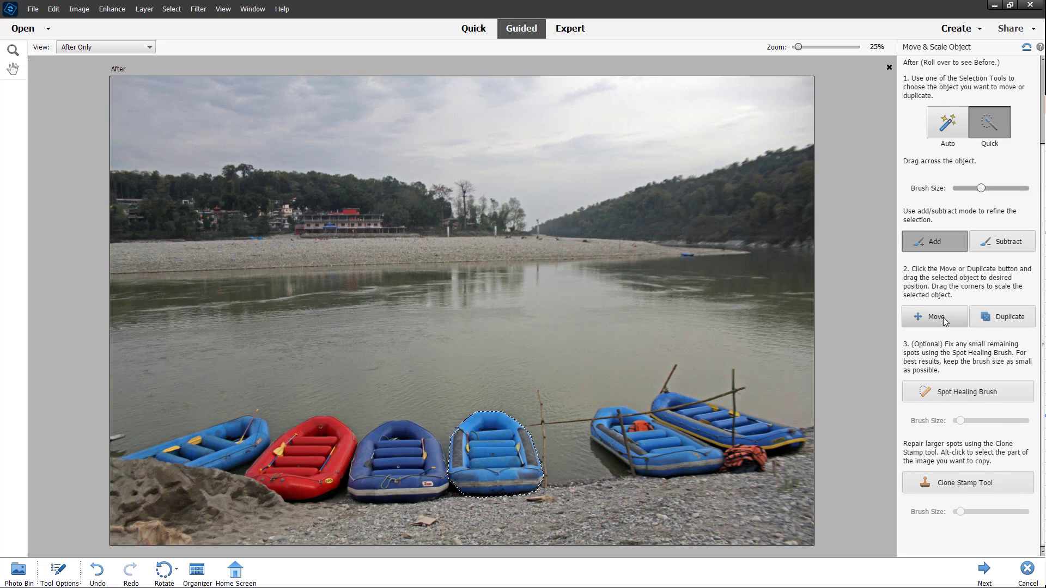
left_click(1006, 324)
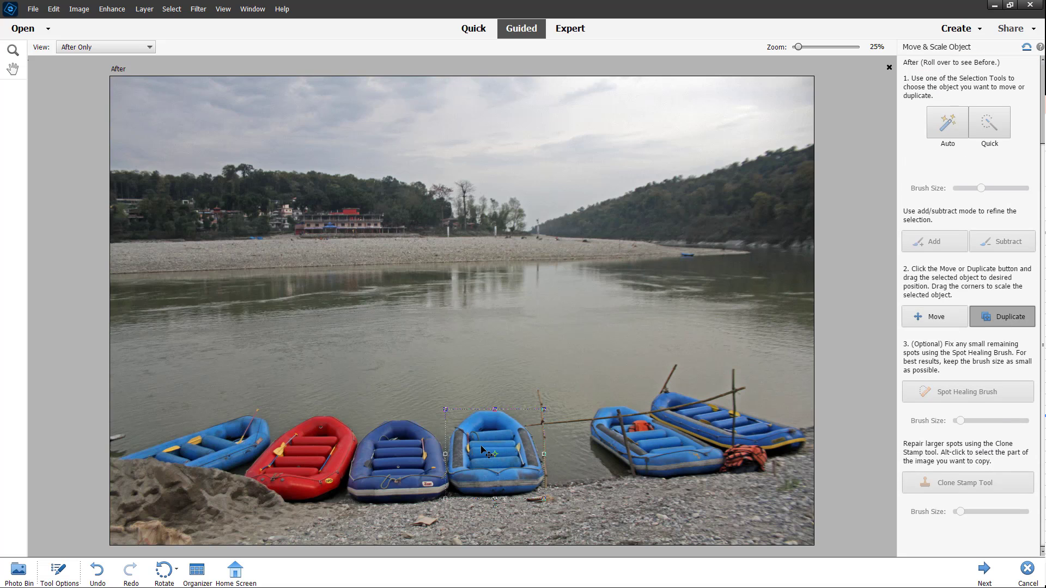
left_click_drag(482, 450, 445, 166)
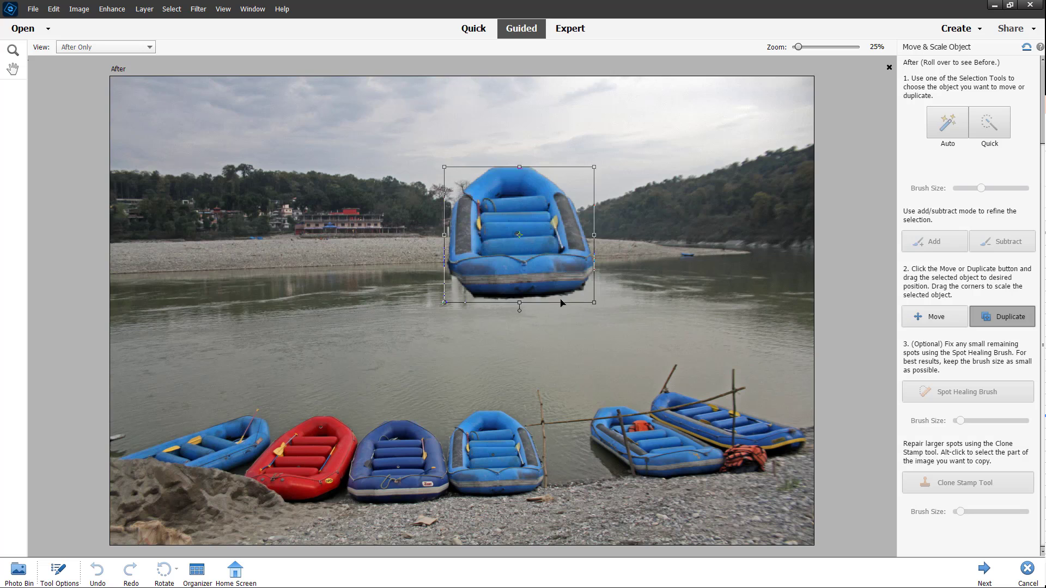
left_click_drag(562, 303, 609, 405)
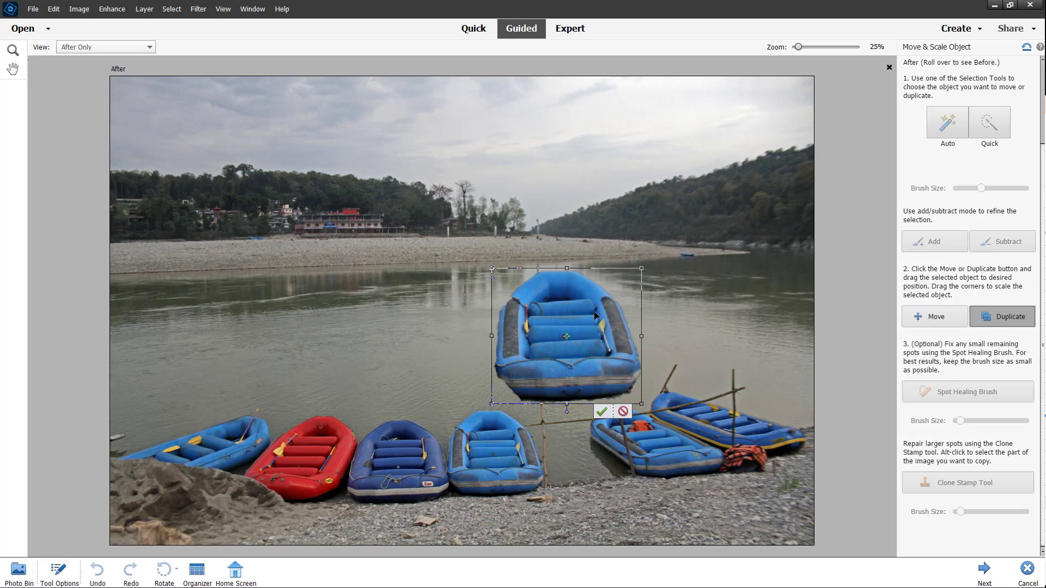
left_click_drag(564, 309, 627, 301)
left_click(645, 375)
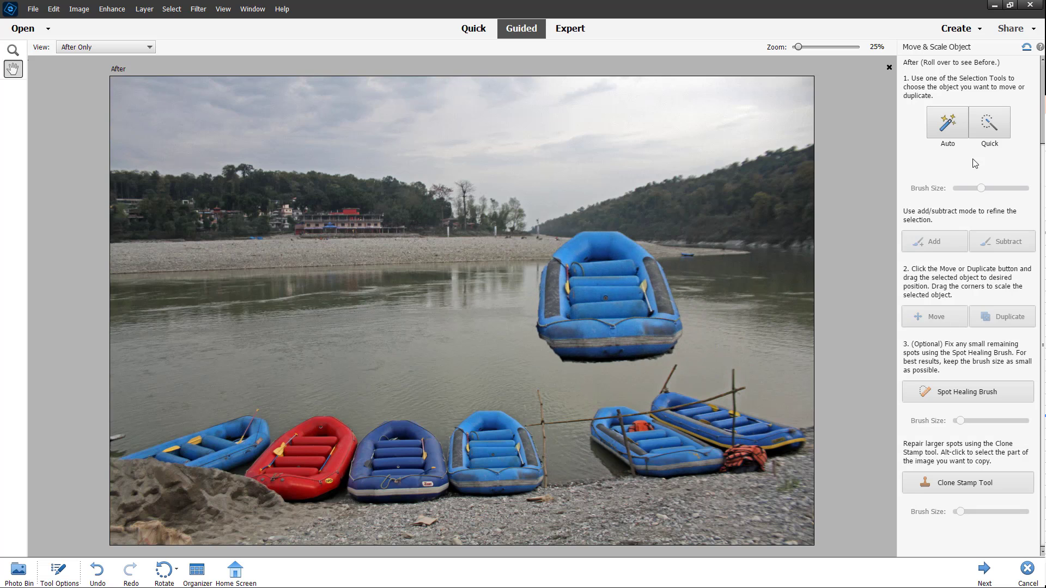
Select the original light blue raft with the Quick tool, then move it enlarged onto the water left of the duplicate.
left_click(990, 127)
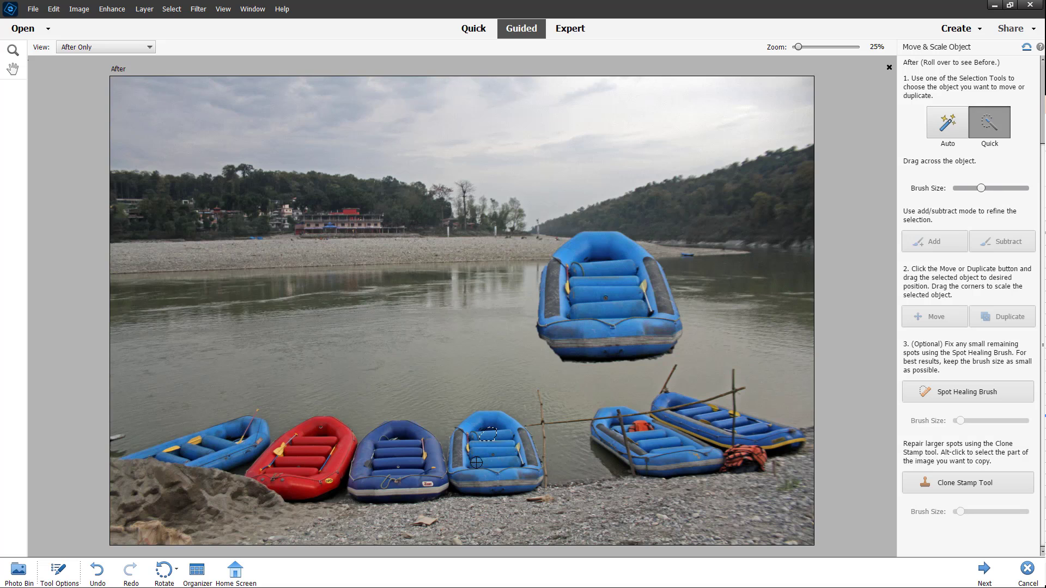
mouse_move(476, 463)
left_mouse_down()
mouse_move(511, 466)
mouse_move(500, 453)
mouse_move(459, 451)
mouse_move(479, 378)
mouse_move(435, 318)
mouse_move(511, 257)
left_mouse_up()
left_click(926, 317)
left_click_drag(432, 289, 395, 259)
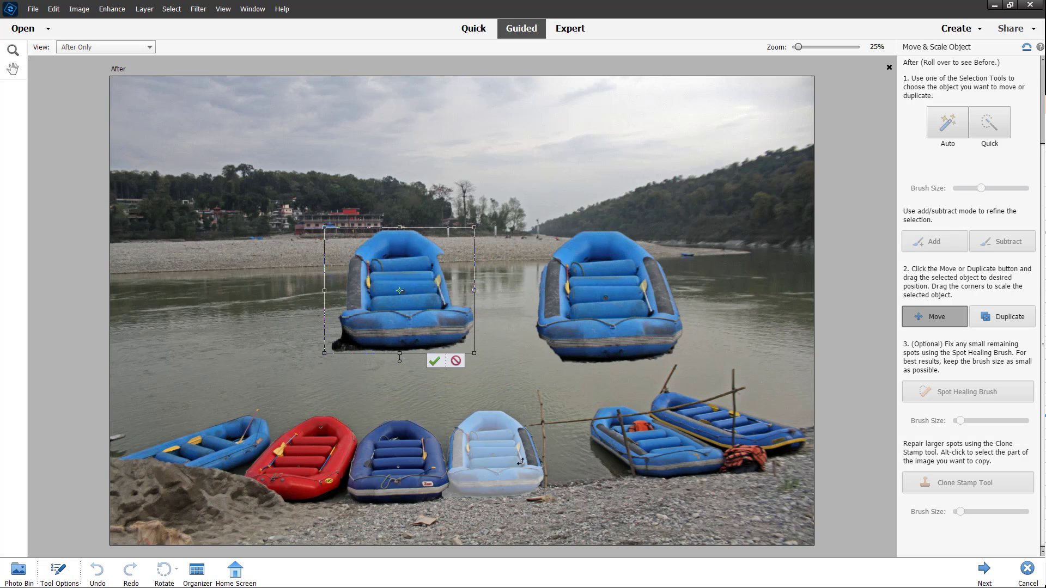
left_click(435, 366)
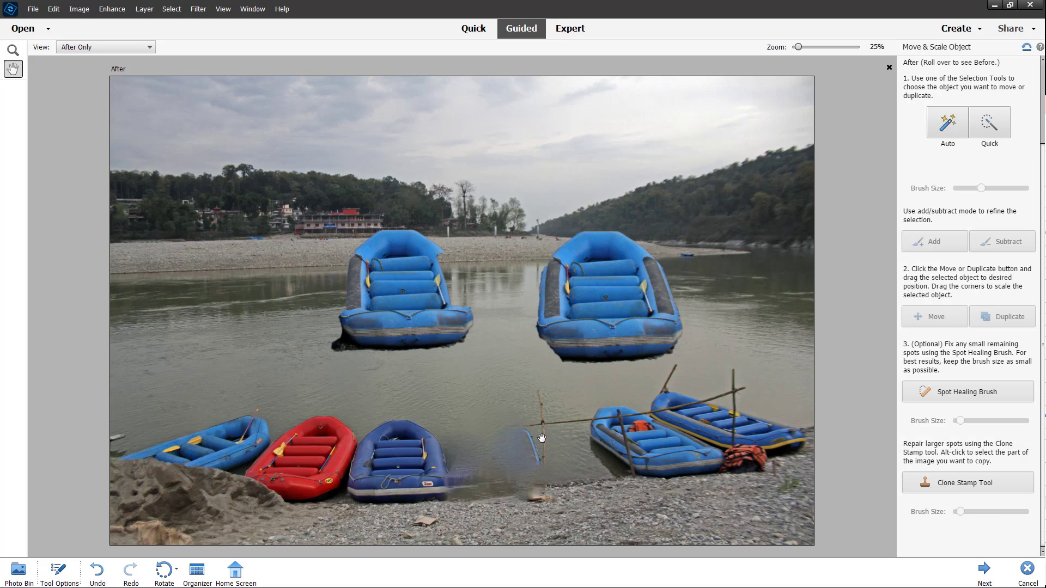
Remove the leftover raft edge, pole and rope near the moved raft's original spot using the Spot Healing Brush with a larger brush.
left_click(951, 395)
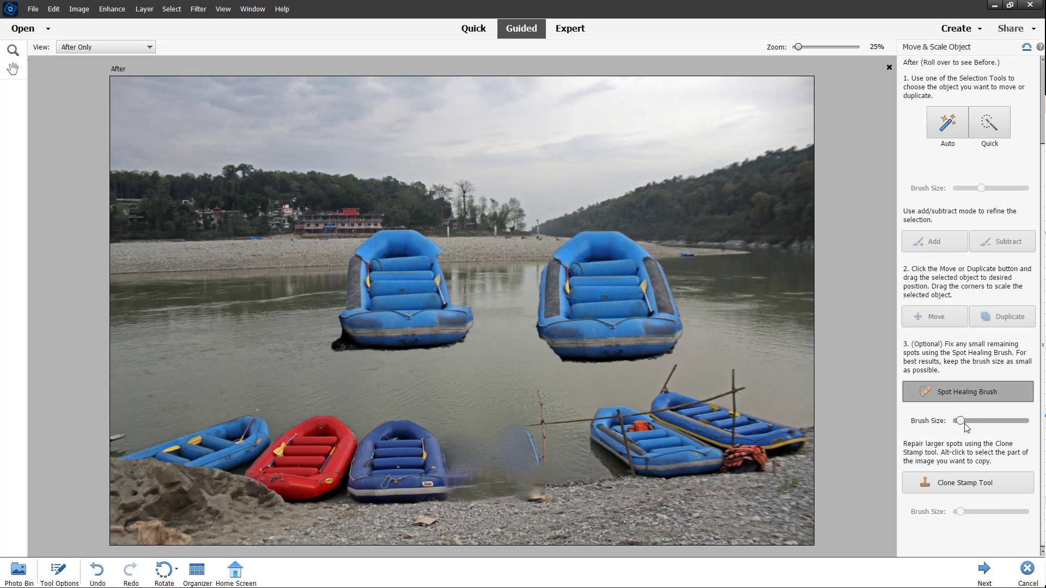
left_click_drag(960, 421, 970, 395)
left_click_drag(532, 392, 545, 485)
left_click_drag(523, 425, 571, 425)
mouse_move(530, 460)
left_mouse_down()
mouse_move(519, 431)
mouse_move(540, 462)
mouse_move(499, 435)
mouse_move(524, 444)
mouse_move(524, 462)
mouse_move(545, 455)
left_mouse_up()
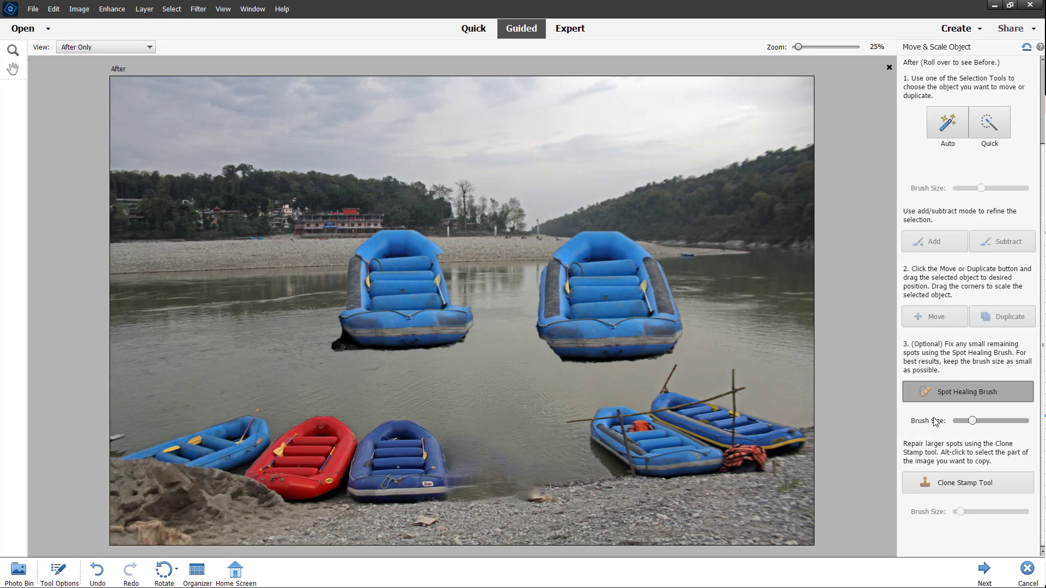
Enlarge the Clone Stamp brush, sample clean river water and paint over the smudged area beside the dark blue raft.
left_click(967, 485)
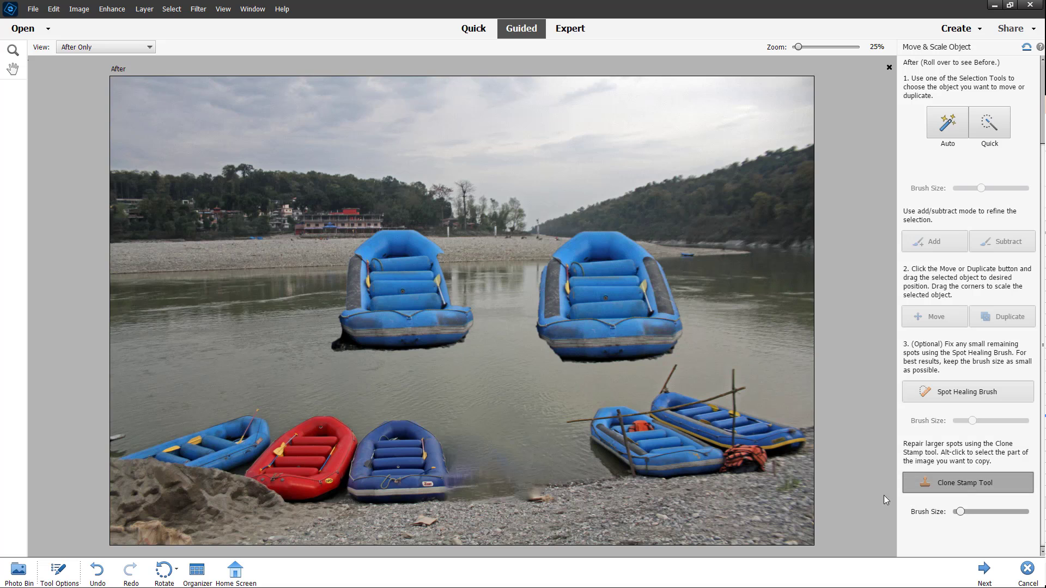
left_click(593, 425)
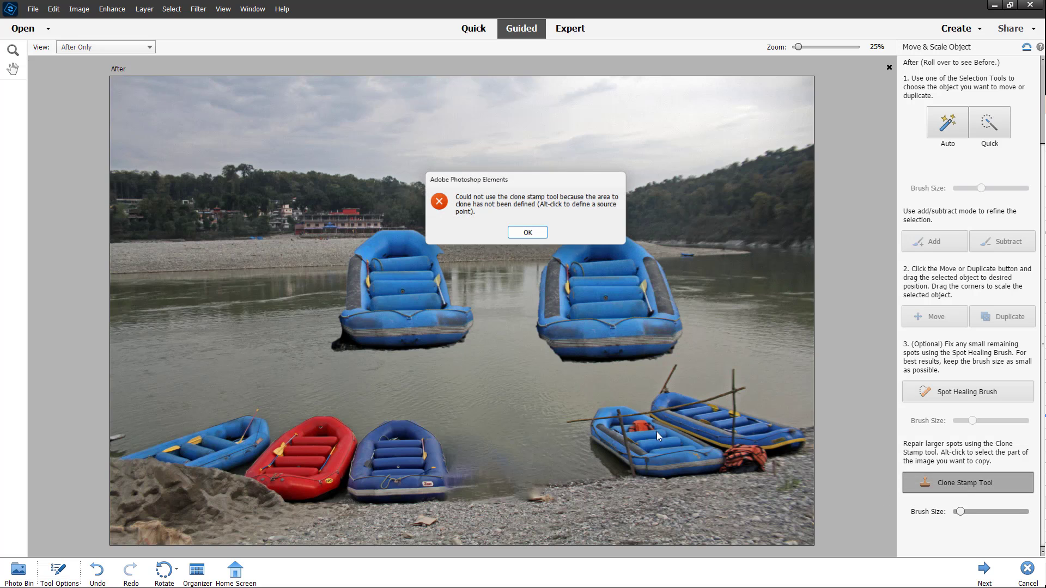
left_click(529, 234)
left_click_drag(959, 512, 986, 512)
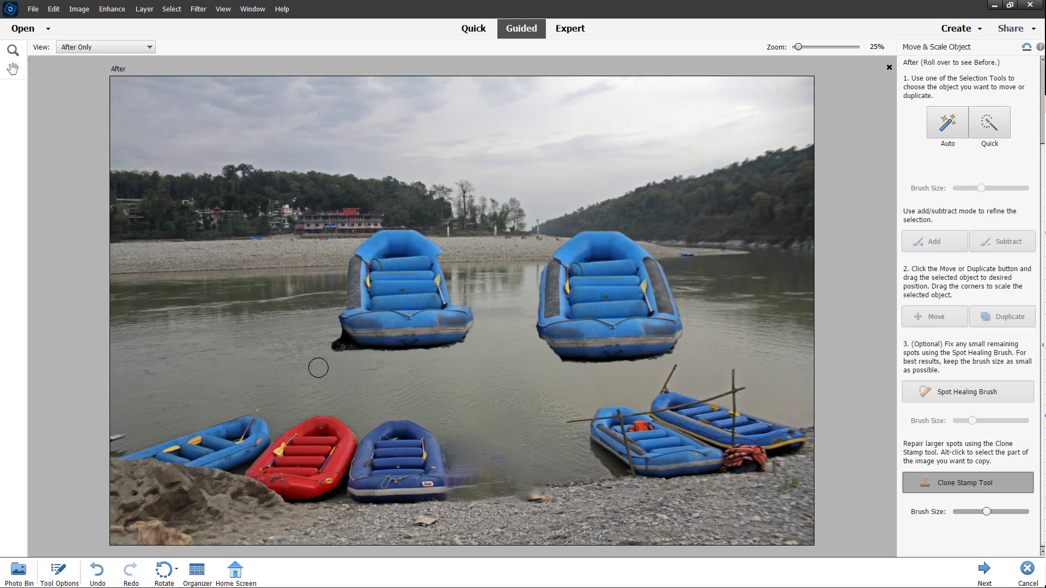
left_click(255, 348, "alt")
mouse_move(502, 474)
left_mouse_down()
mouse_move(476, 486)
mouse_move(494, 479)
mouse_move(462, 471)
mouse_move(468, 455)
mouse_move(474, 465)
mouse_move(458, 442)
mouse_move(487, 435)
left_mouse_up()
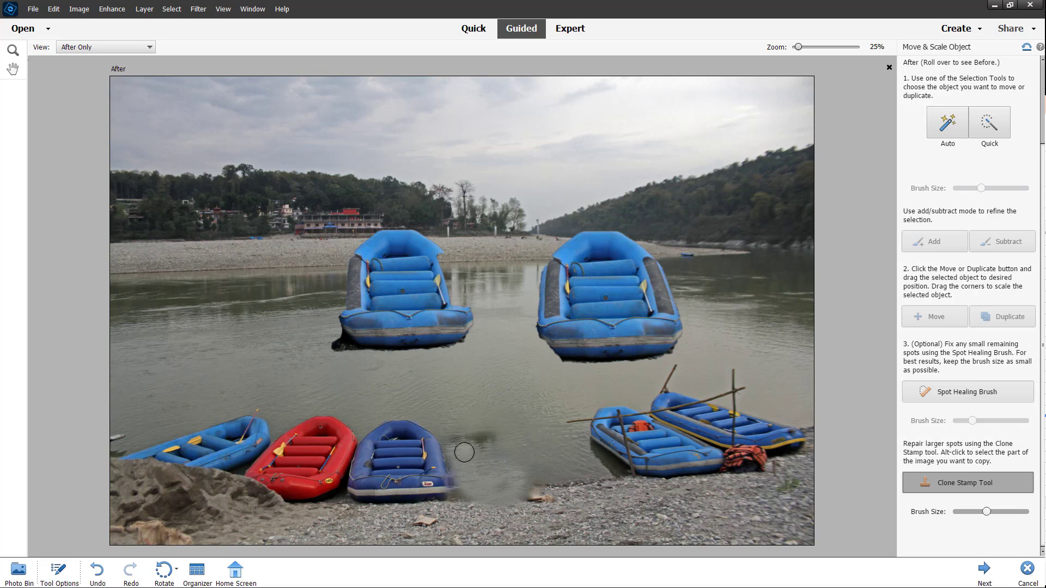
mouse_move(493, 439)
left_mouse_down()
mouse_move(453, 442)
mouse_move(509, 486)
left_mouse_up()
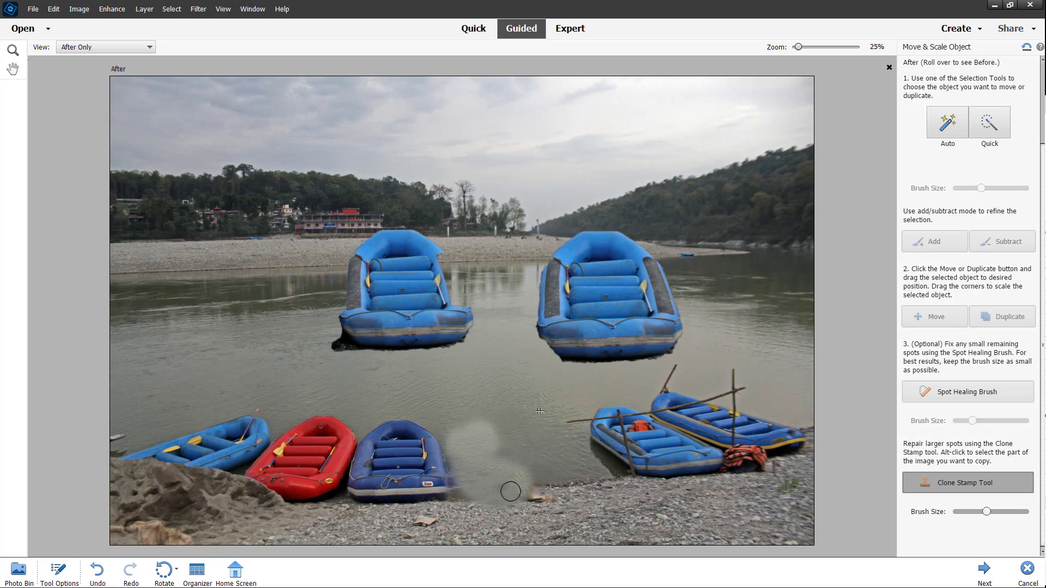
Blend the pale cloned patches on the water and shoreline using the Spot Healing Brush, increasing its brush size.
left_click(945, 401)
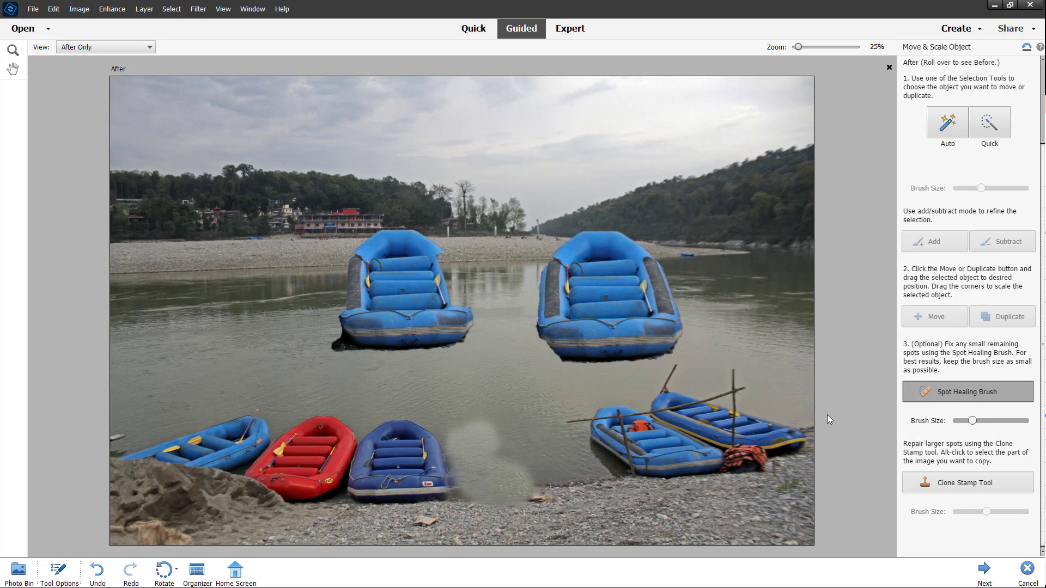
mouse_move(536, 490)
left_mouse_down()
mouse_move(528, 478)
mouse_move(527, 497)
mouse_move(527, 470)
mouse_move(480, 457)
mouse_move(493, 446)
mouse_move(476, 435)
mouse_move(495, 425)
mouse_move(464, 428)
mouse_move(507, 415)
mouse_move(468, 440)
mouse_move(488, 441)
left_mouse_up()
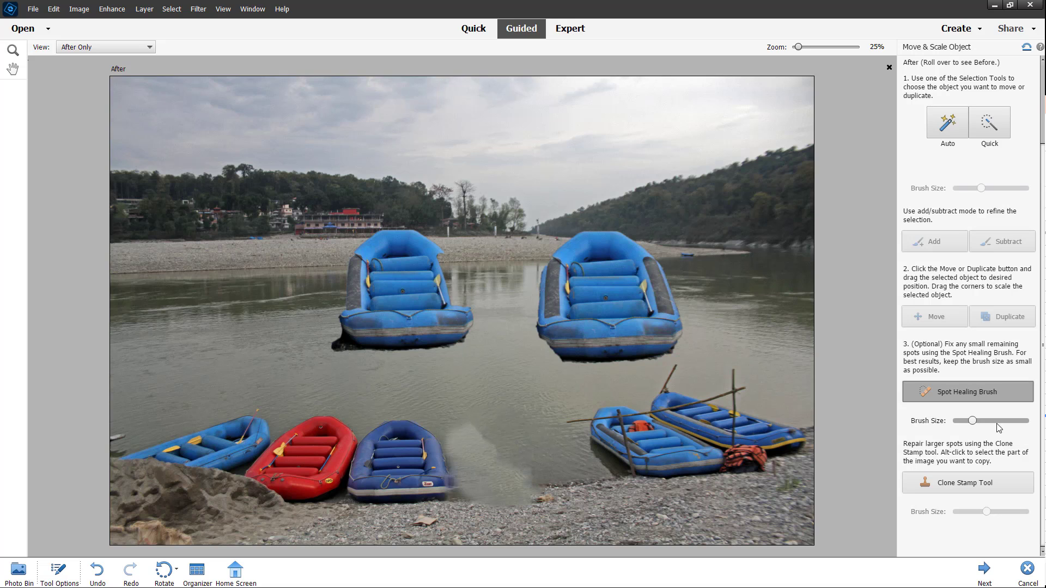
left_click_drag(973, 421, 986, 420)
mouse_move(463, 446)
left_mouse_down()
mouse_move(479, 422)
mouse_move(466, 428)
mouse_move(534, 485)
mouse_move(477, 447)
mouse_move(486, 504)
mouse_move(459, 449)
mouse_move(472, 430)
left_mouse_up()
mouse_move(503, 490)
left_mouse_down()
mouse_move(545, 481)
mouse_move(541, 489)
left_mouse_up()
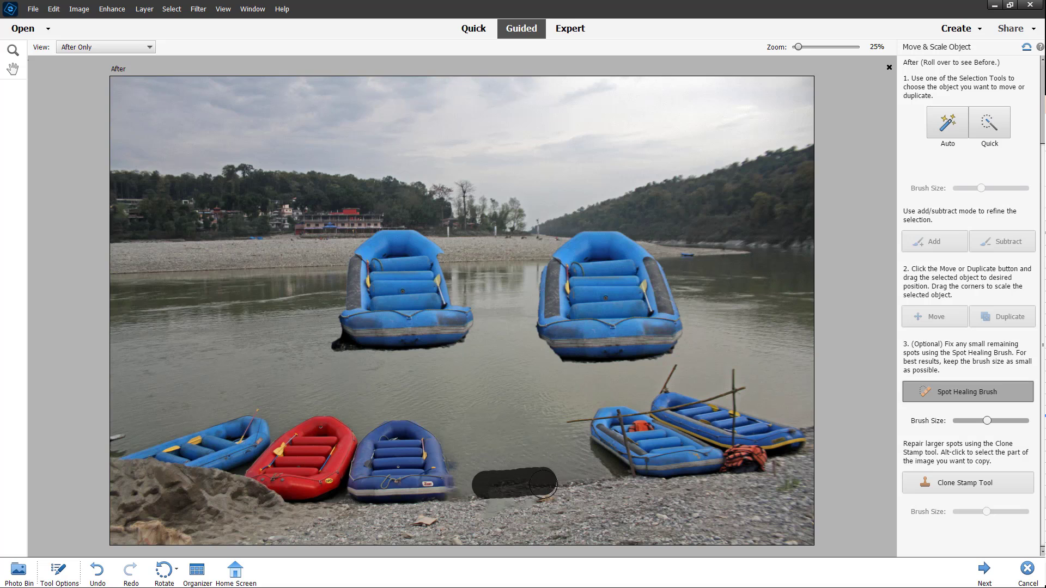
Finish the Move & Scale Object guided edit and continue editing the photo in Quick mode.
left_click(994, 487)
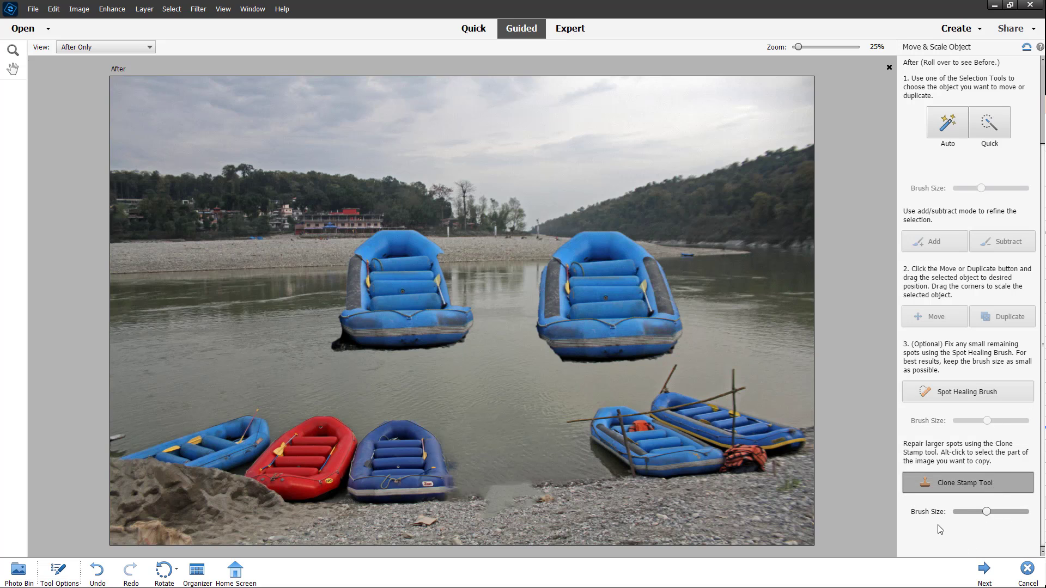
left_click(984, 569)
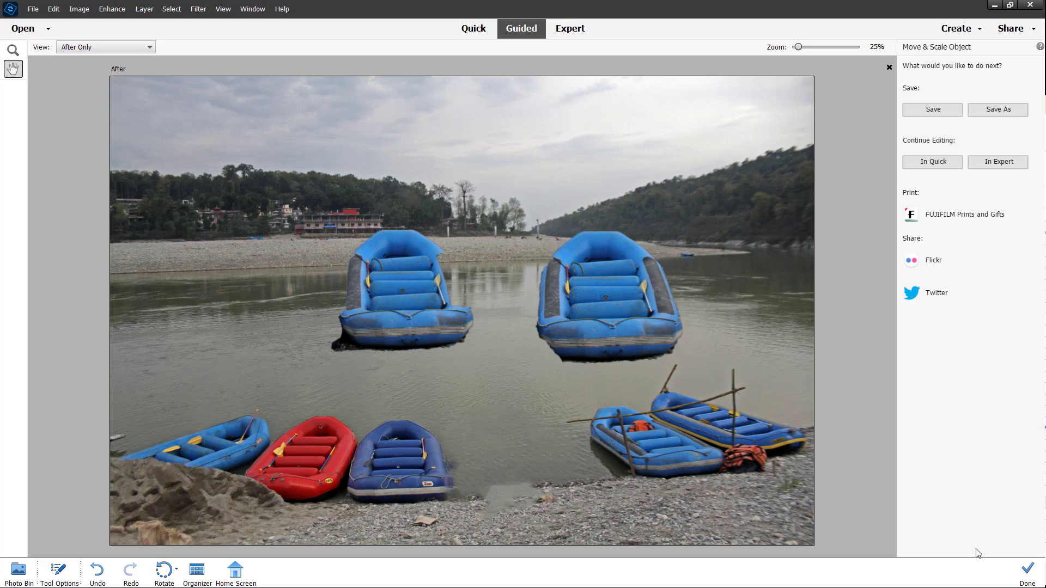
left_click(935, 163)
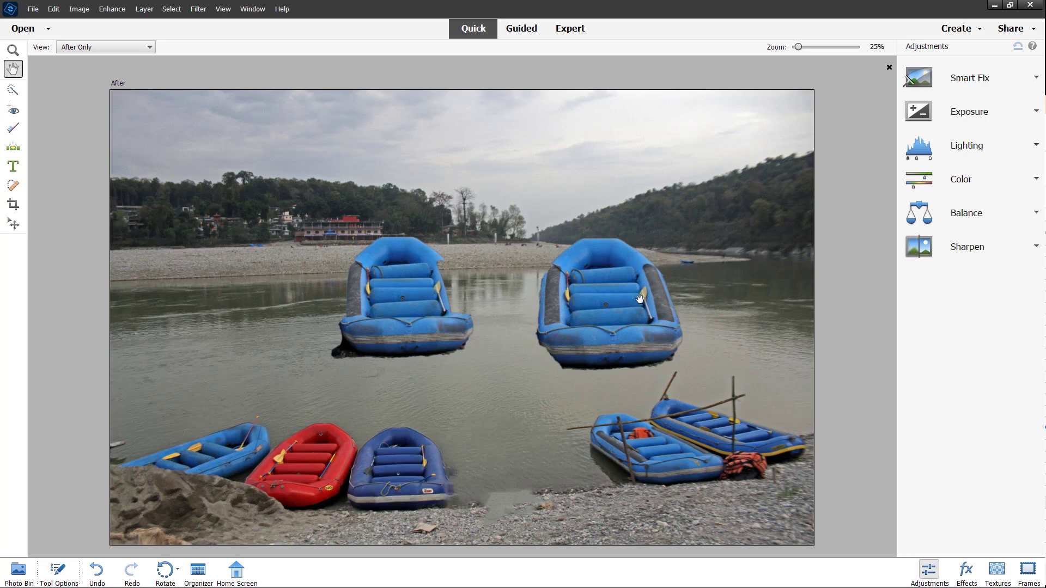